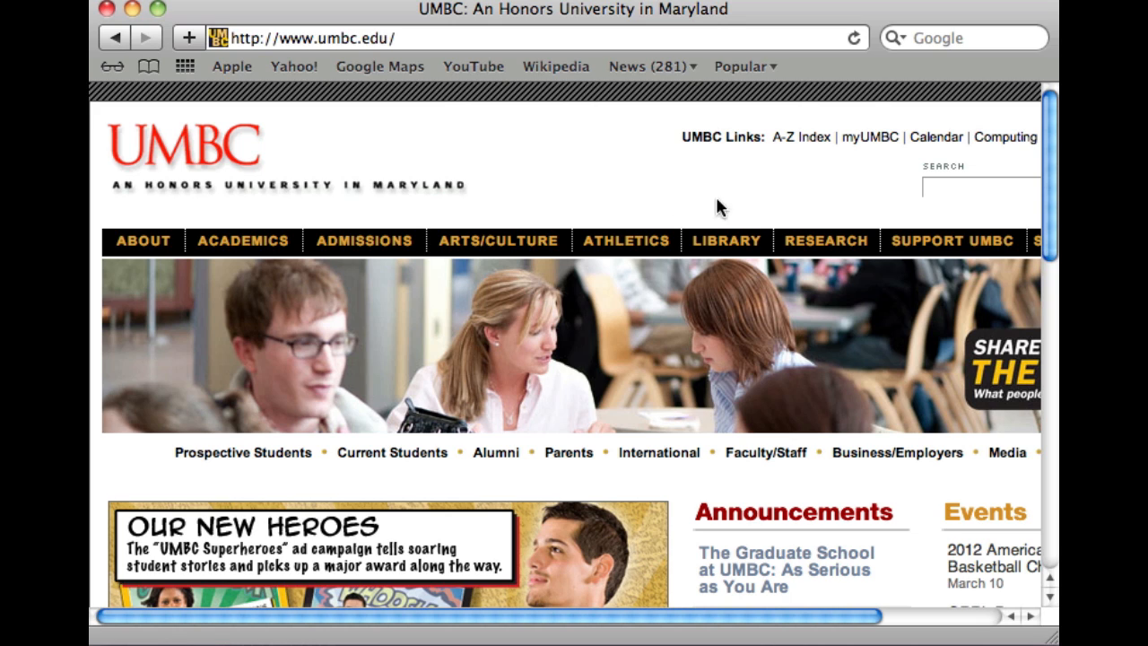
Follow the myUMBC link from the umbc.edu homepage to the portal's Start page
left_click(870, 139)
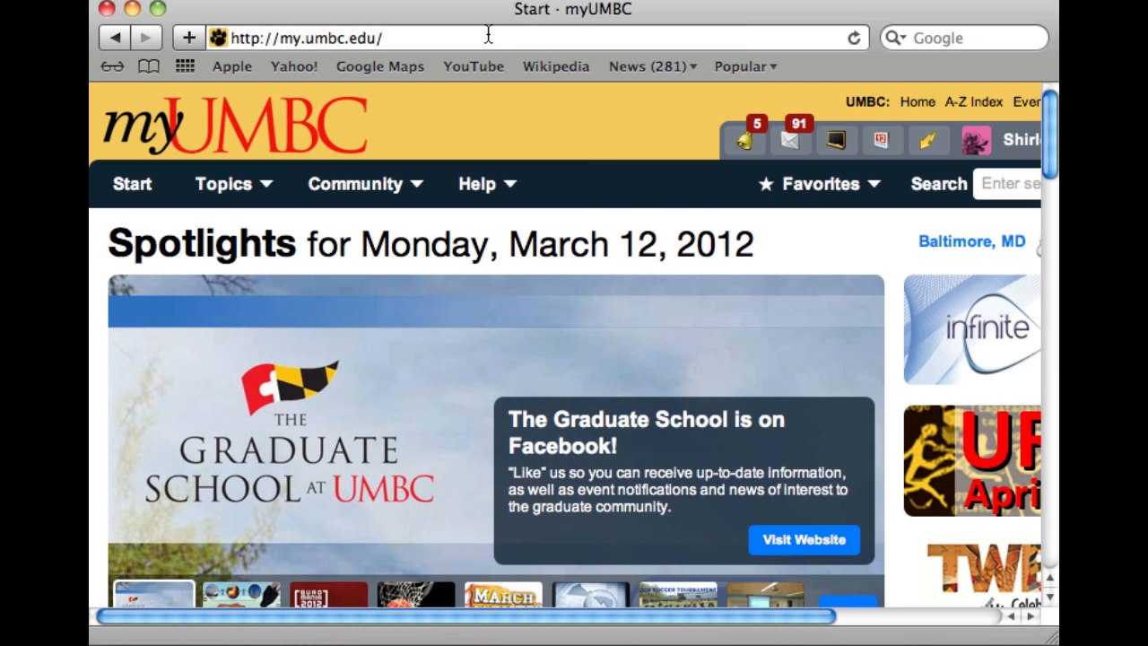
Open Profile settings from the user-name menu and choose Email Aliases under Email Settings
mouse_move(408, 184)
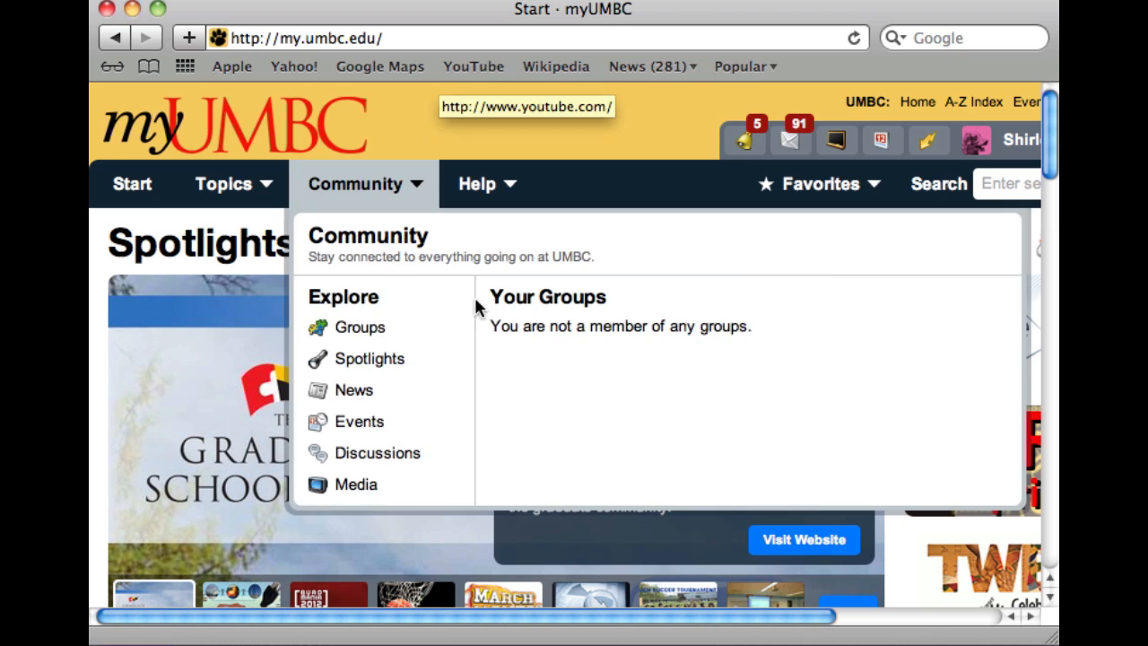
left_click_drag(707, 617, 884, 634)
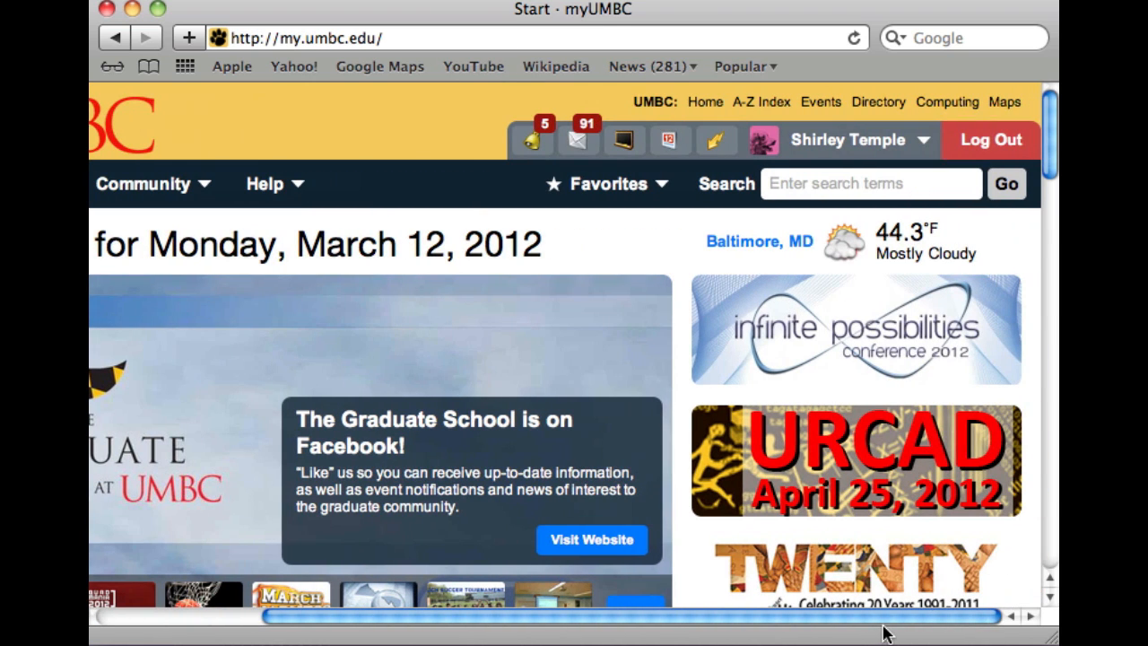
mouse_move(840, 154)
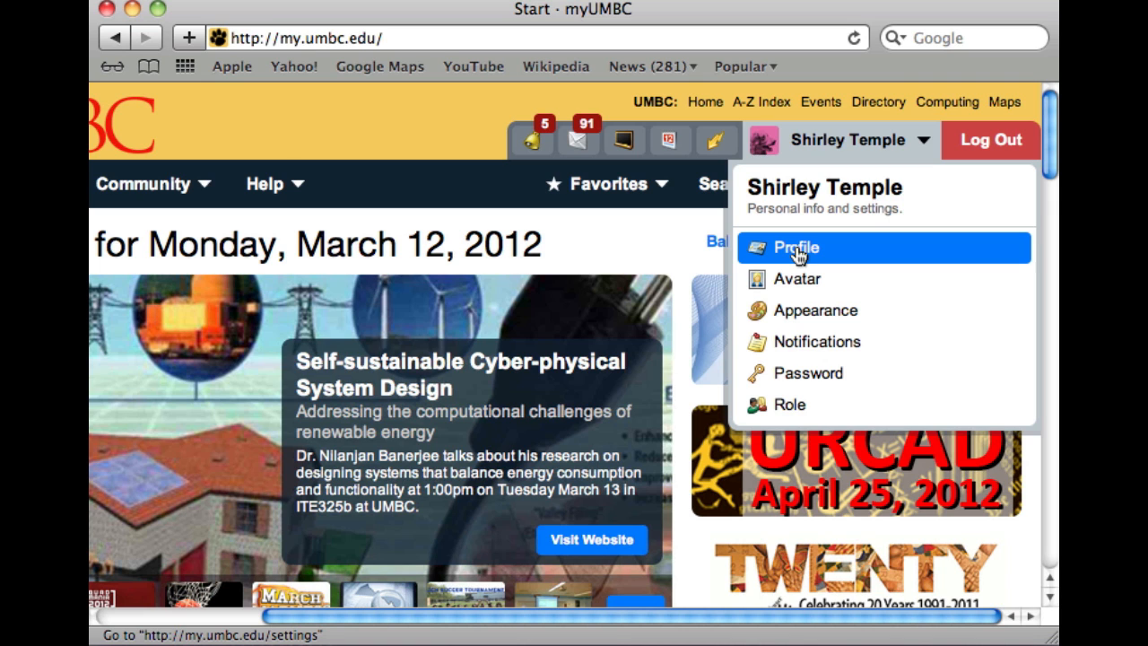
left_click(798, 251)
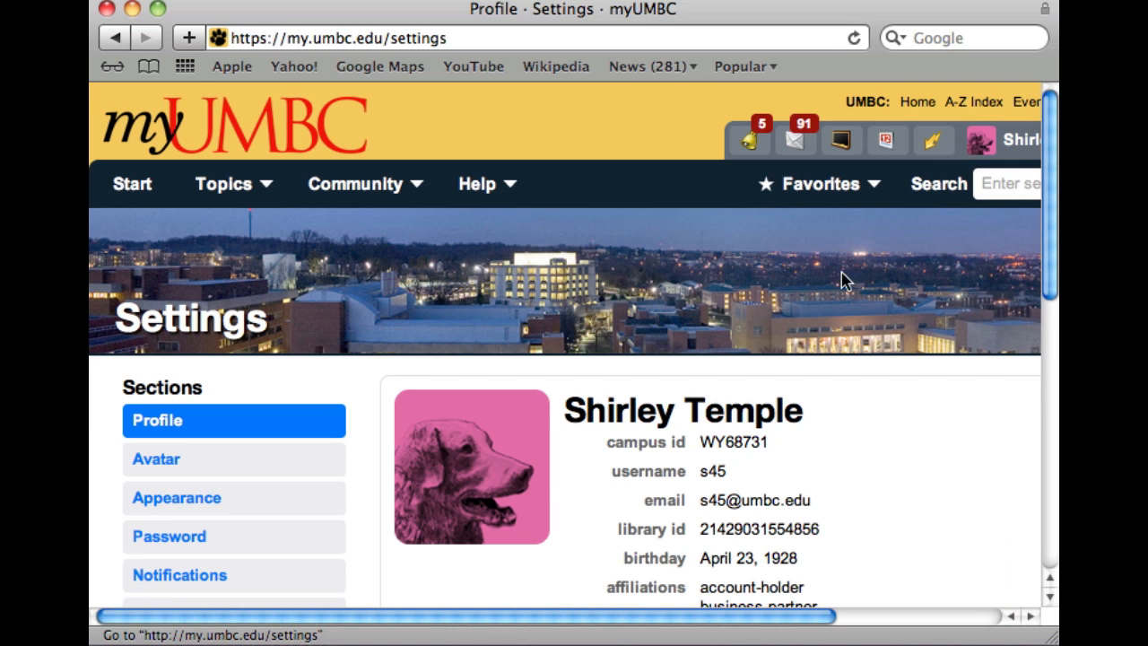
left_click_drag(1049, 278, 1051, 453)
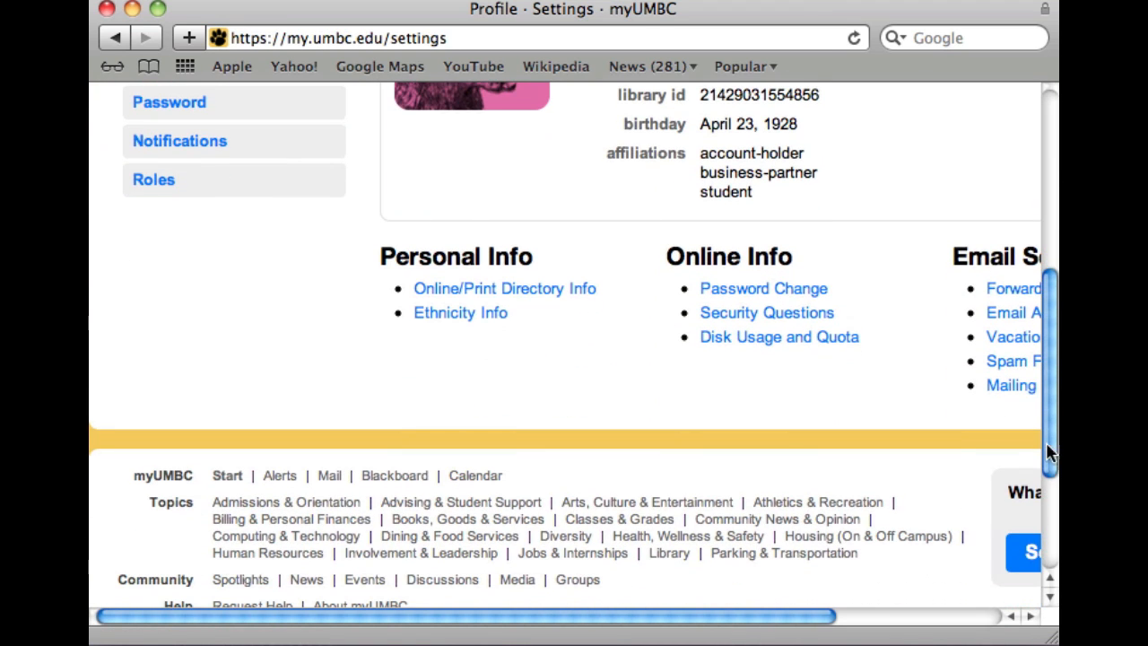
left_click_drag(574, 615, 763, 625)
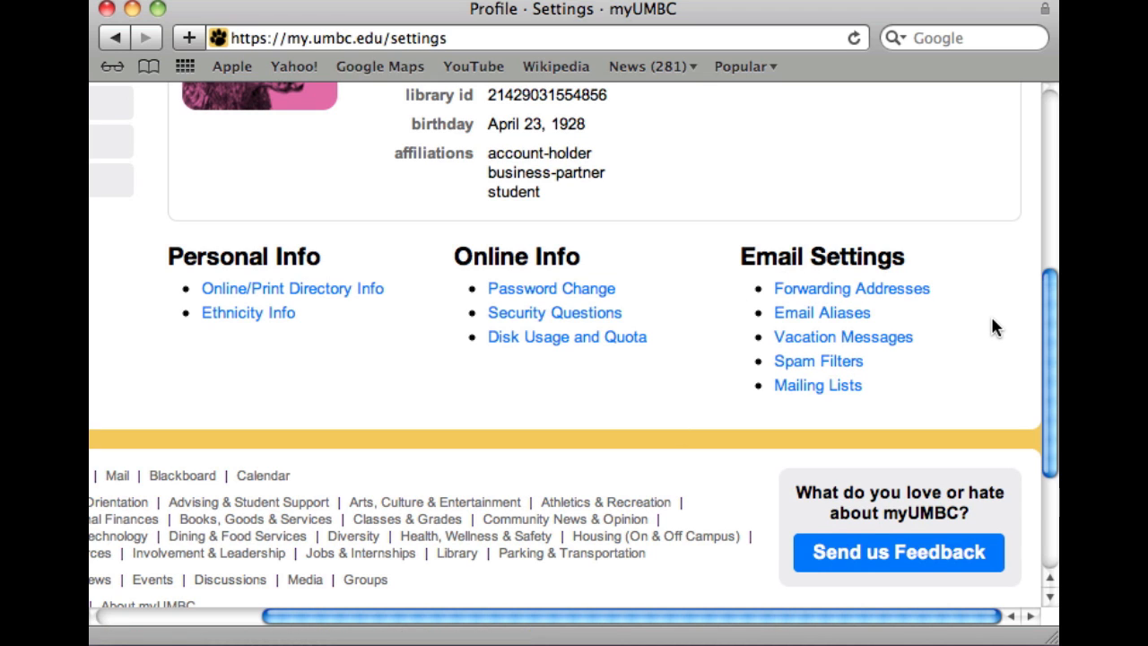
left_click(819, 314)
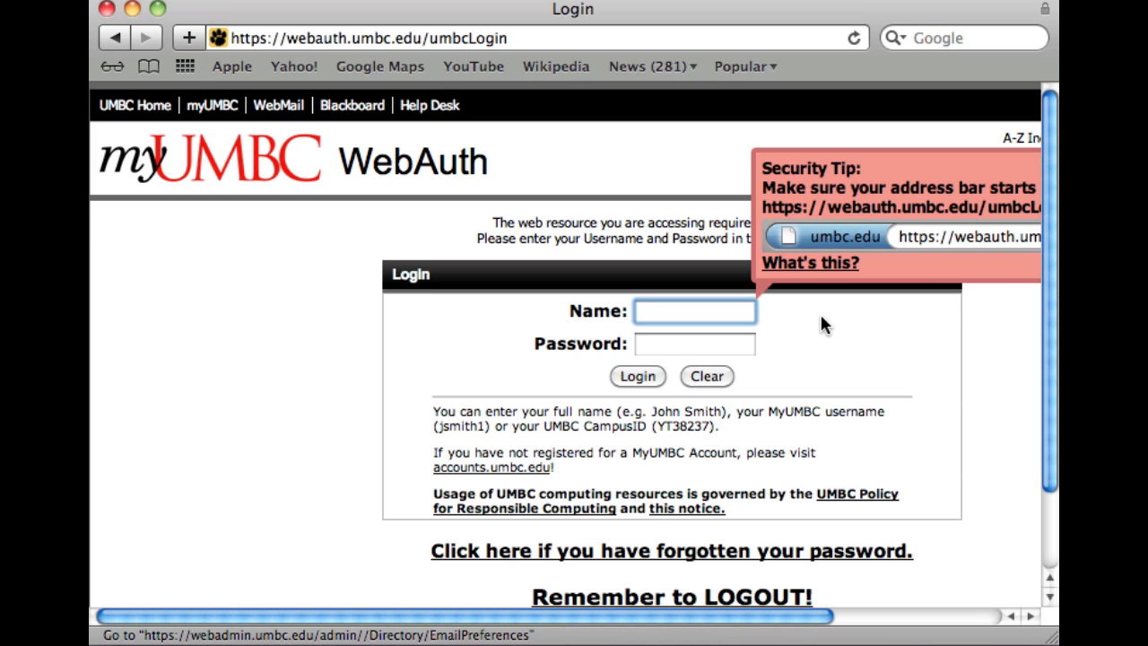
Log in to myUMBC WebAuth with the account username and password
type("s45")
key("Tab")
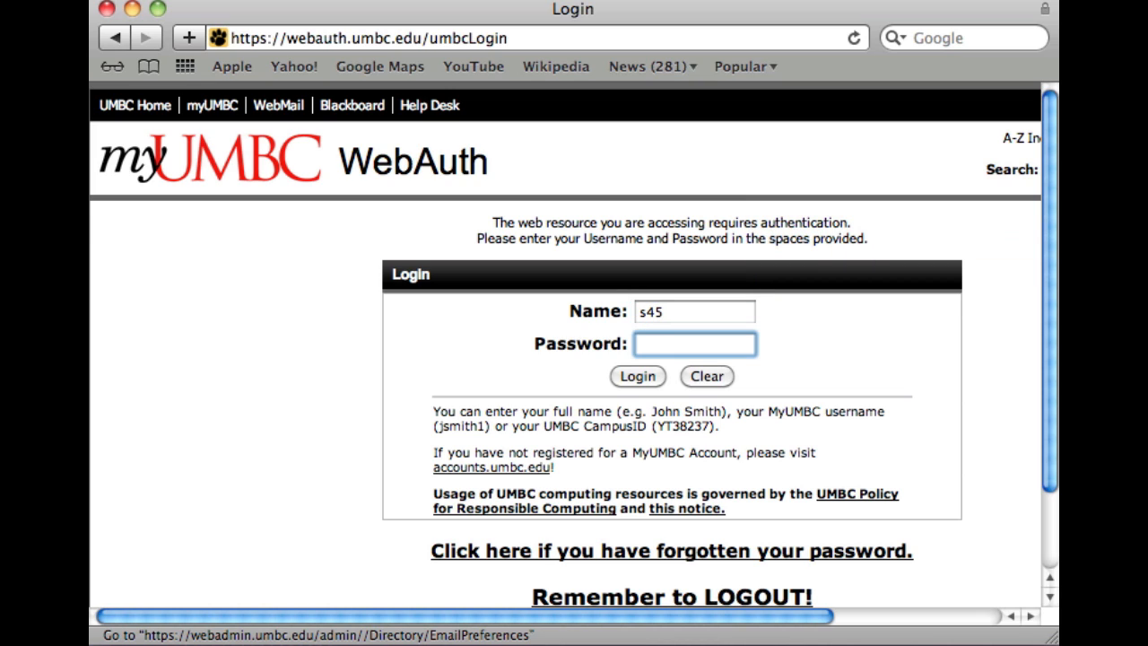
type("•••••••••")
left_click(635, 371)
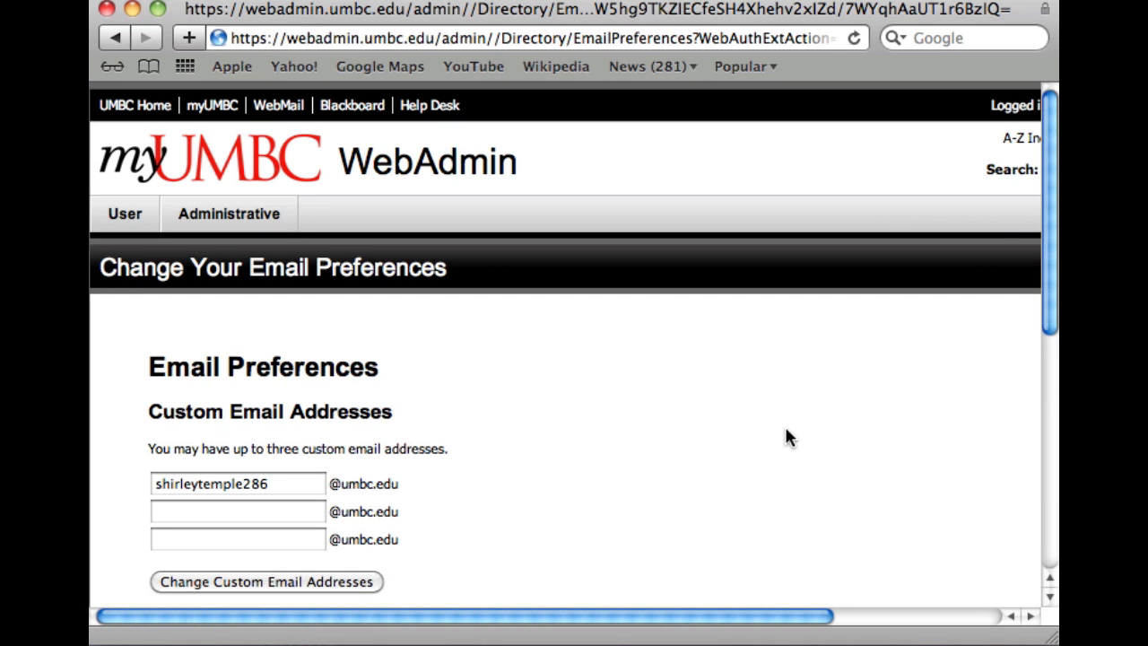
scroll(1000, 396, "down", 5)
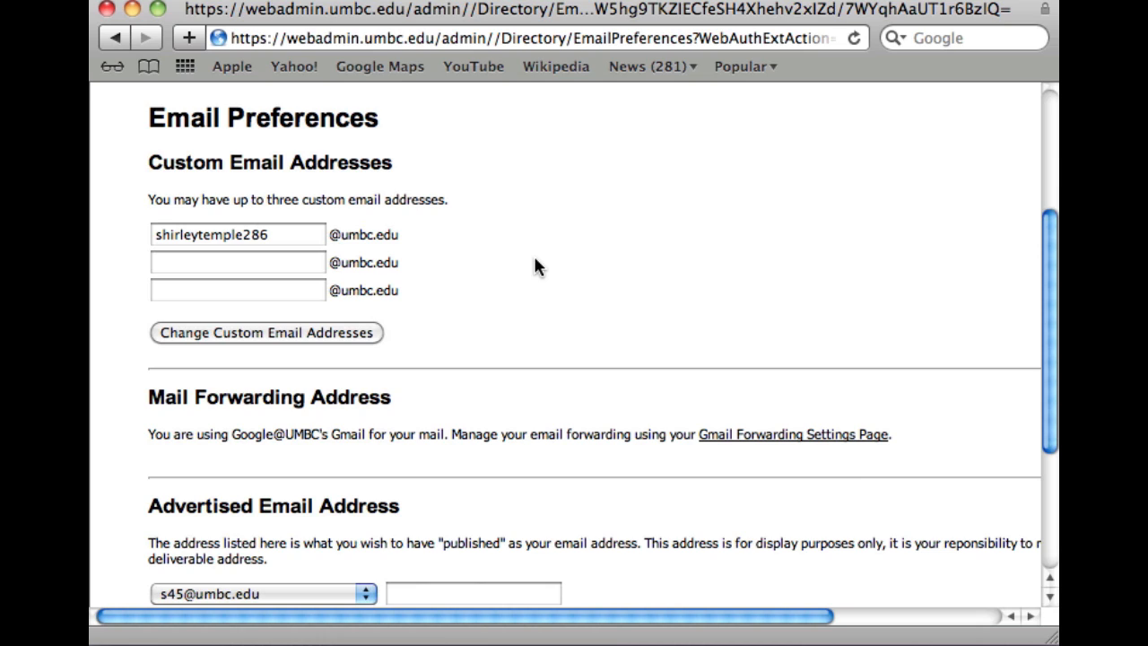
Enter the first.last name alias in the second custom address slot and save with Change Custom Email Addresses
left_click(288, 234)
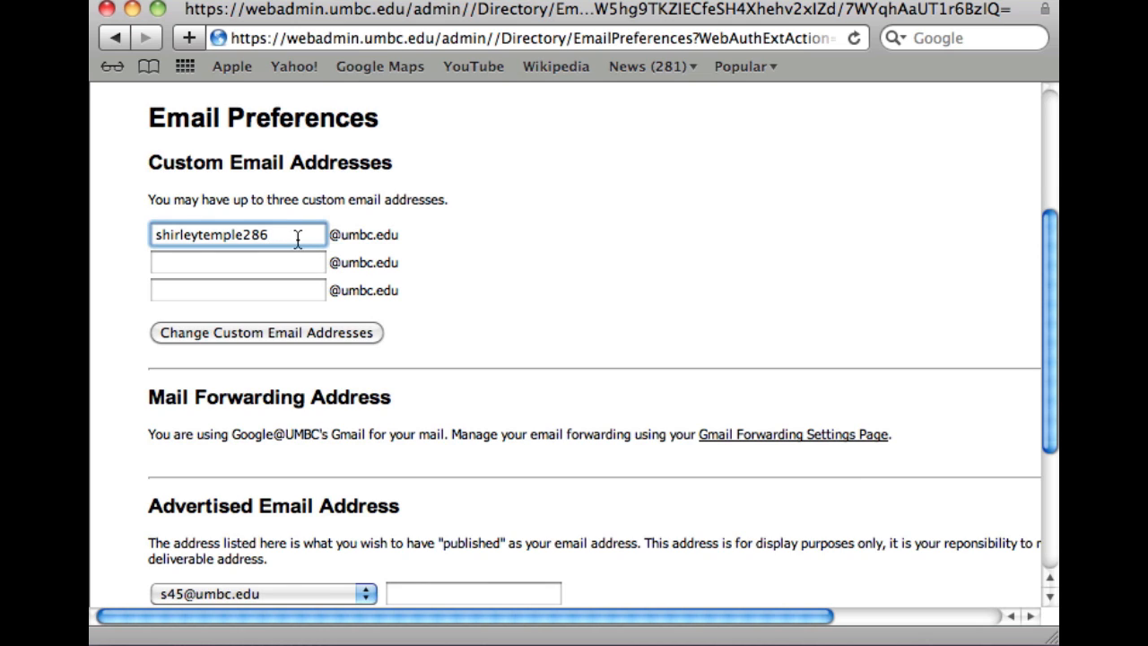
left_click(560, 257)
left_click(243, 261)
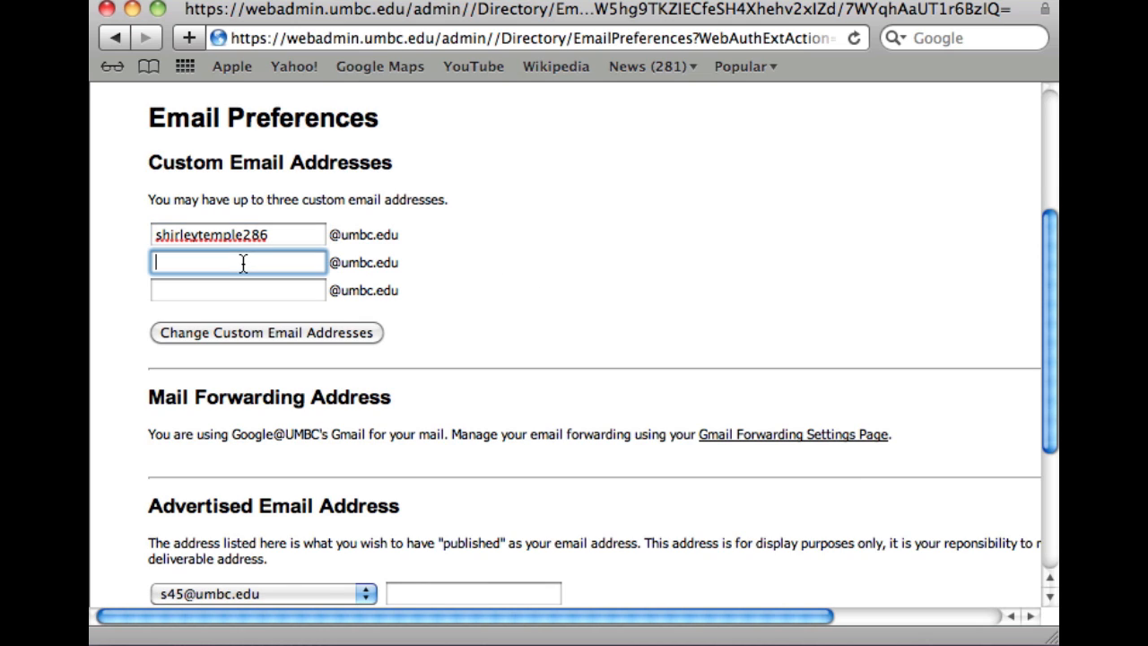
left_click(231, 330)
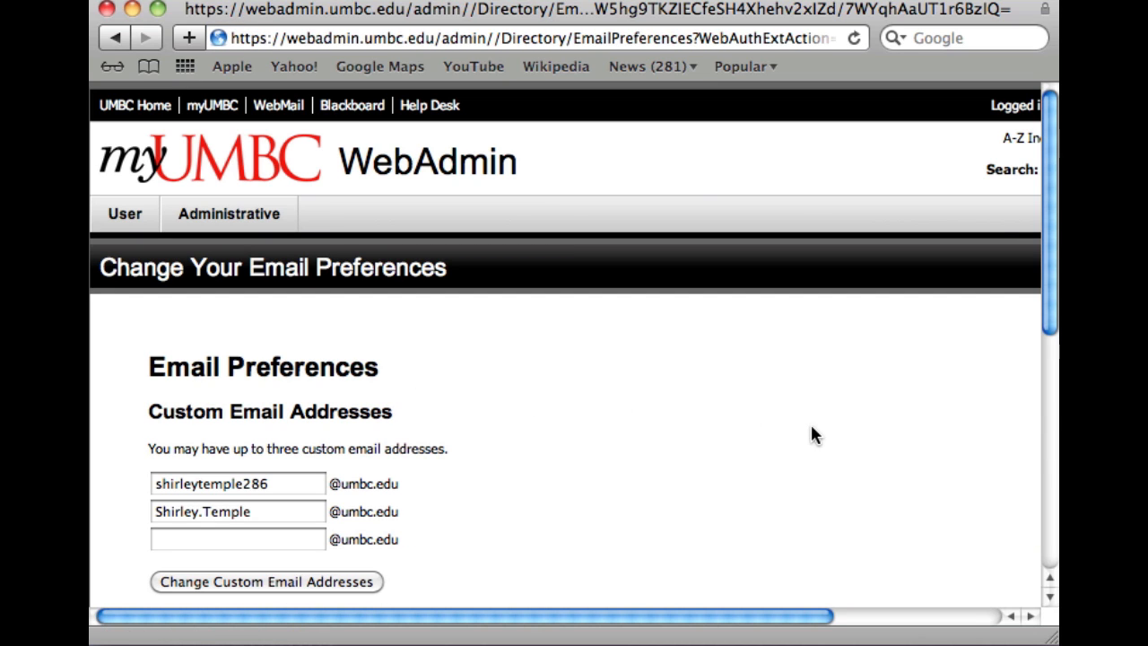
left_click_drag(1045, 248, 1041, 292)
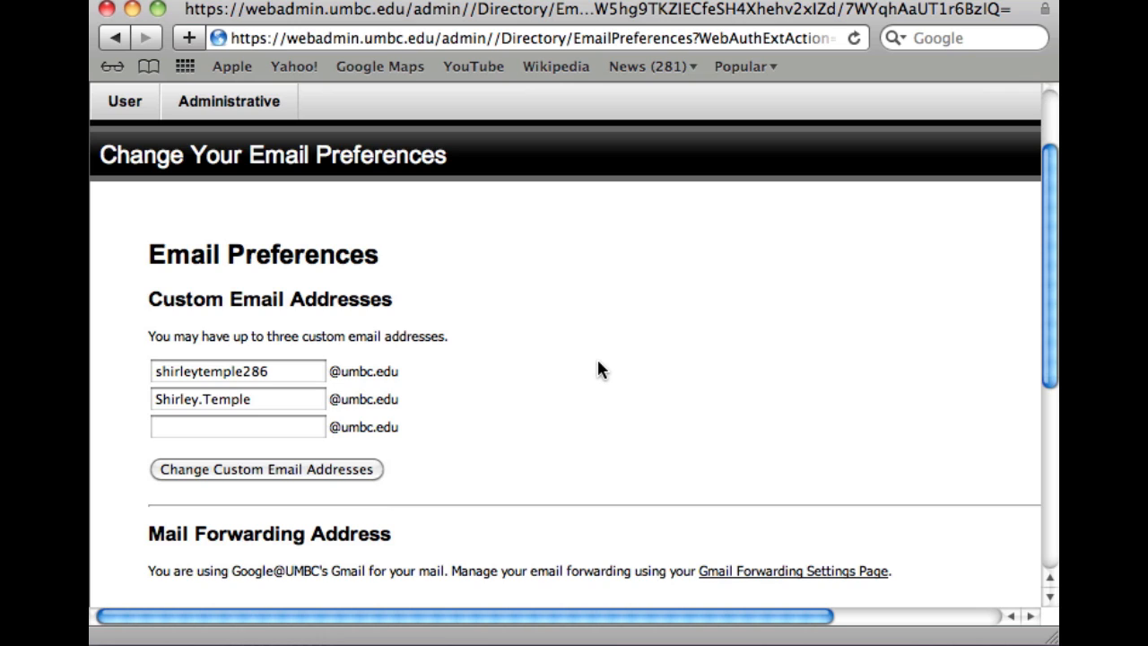
Load gmail.umbc.edu in Safari's address bar to reach the UMBC Mail inbox
left_click(492, 37)
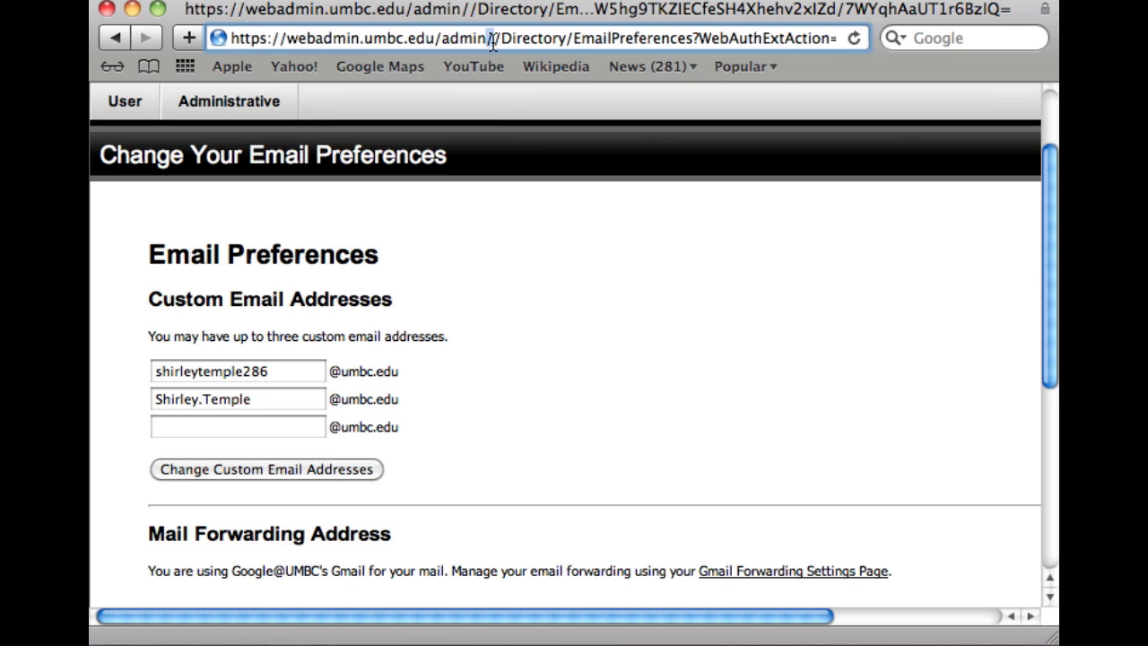
type("gmai")
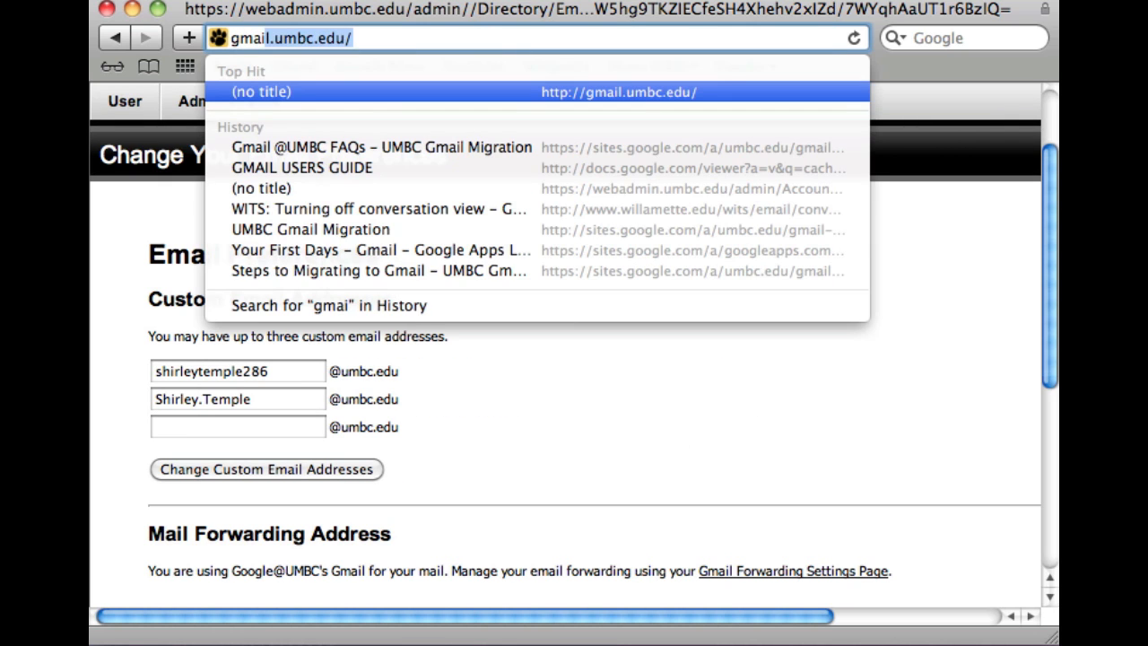
type("l.umbc.edu")
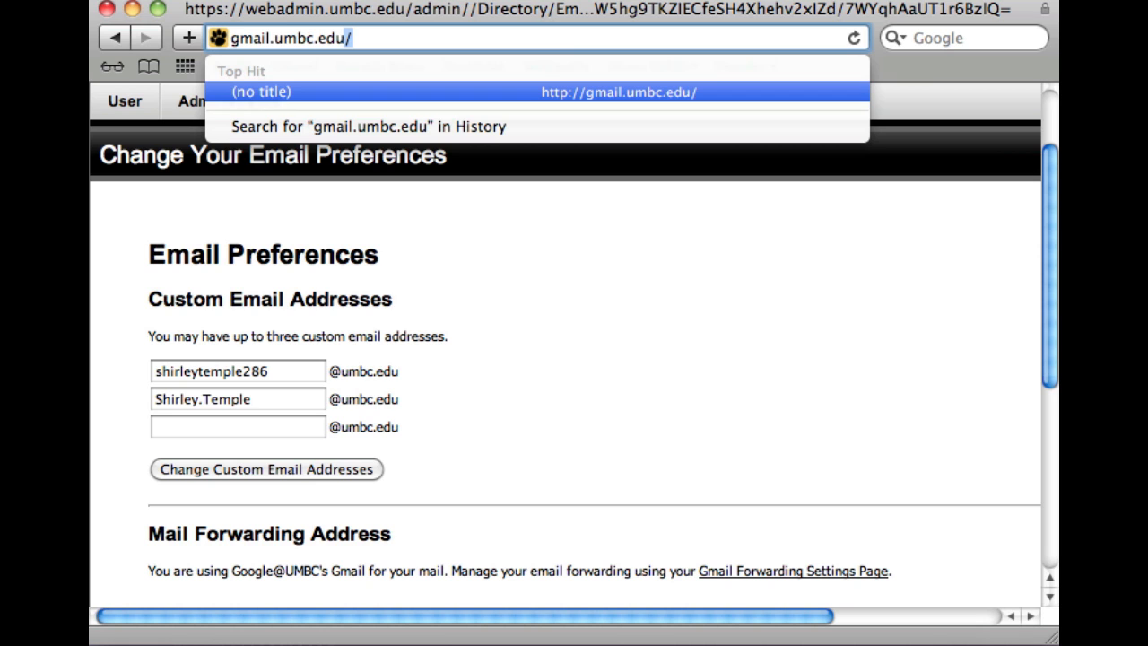
key("Return")
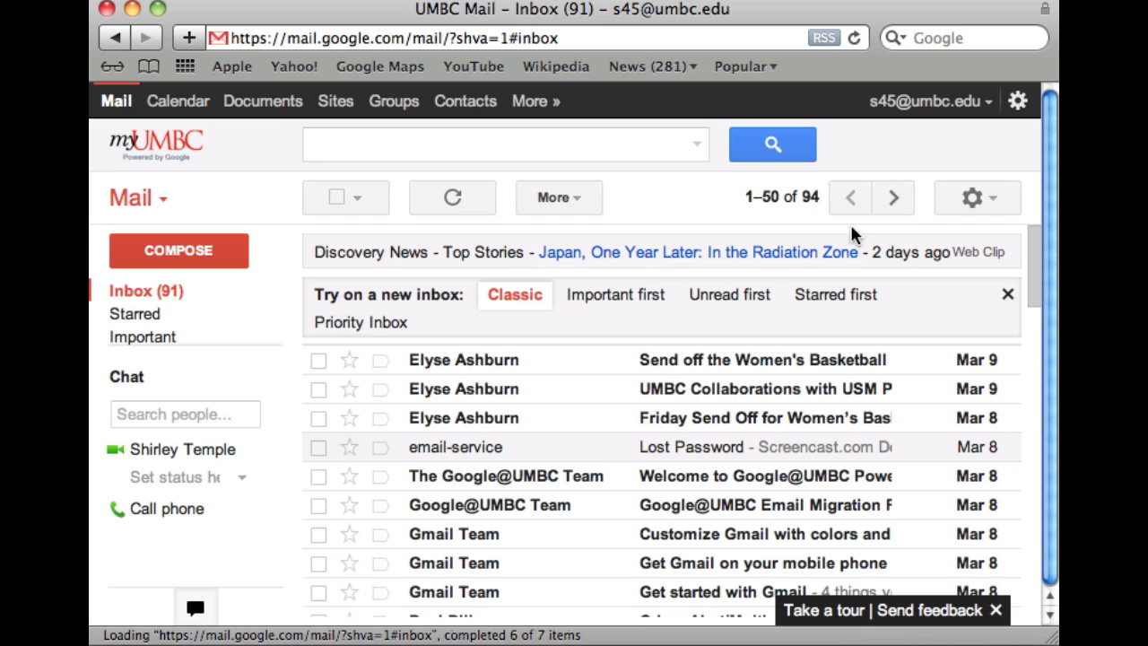
Open Mail settings from the gear menu and switch to the Accounts tab
left_click(1016, 106)
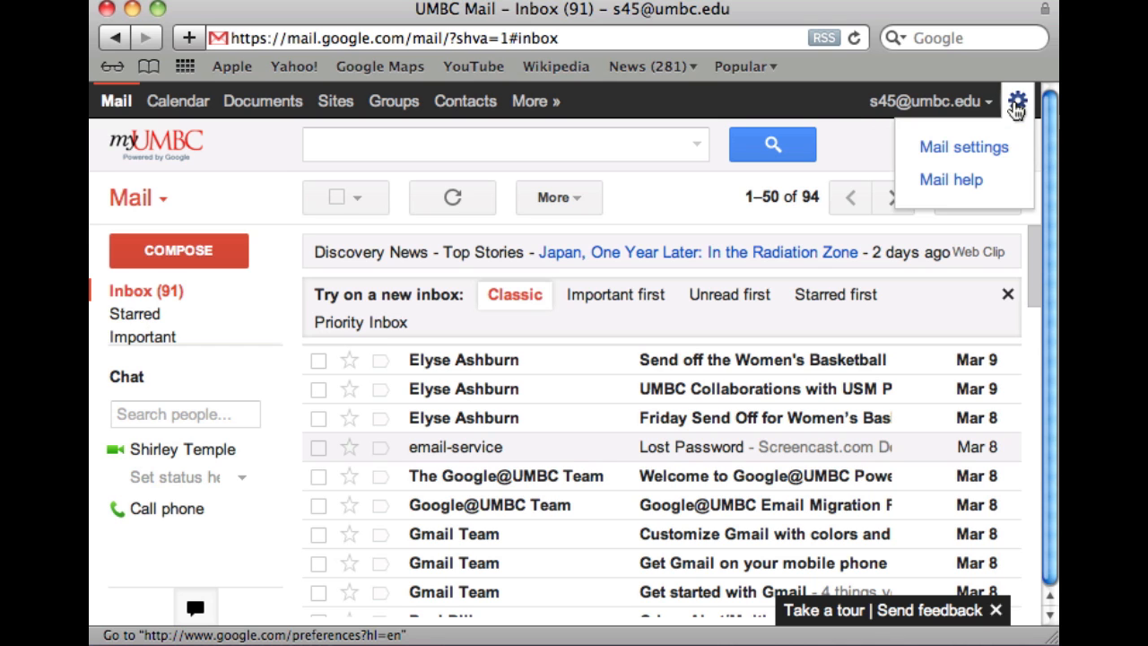
left_click(992, 151)
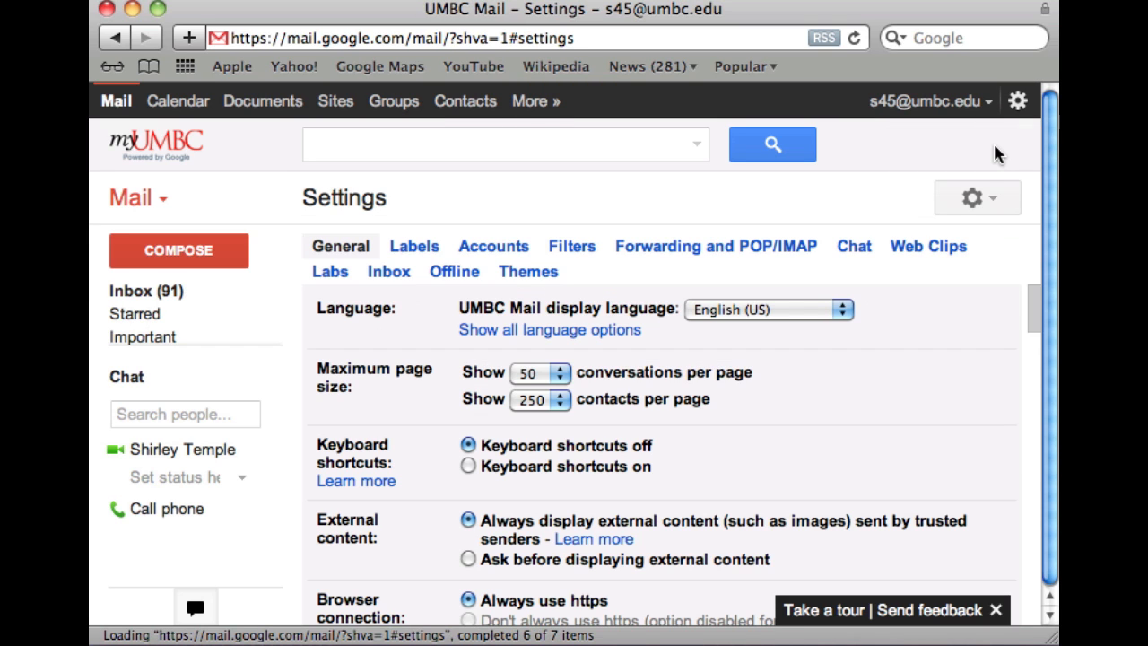
left_click(497, 255)
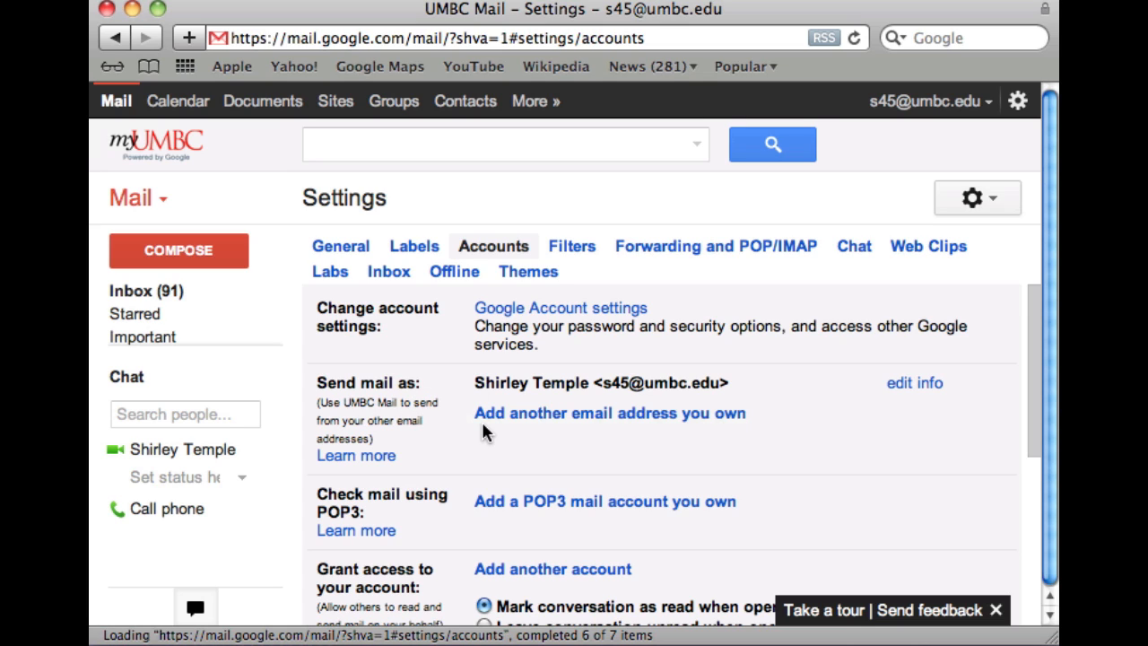
left_click(545, 414)
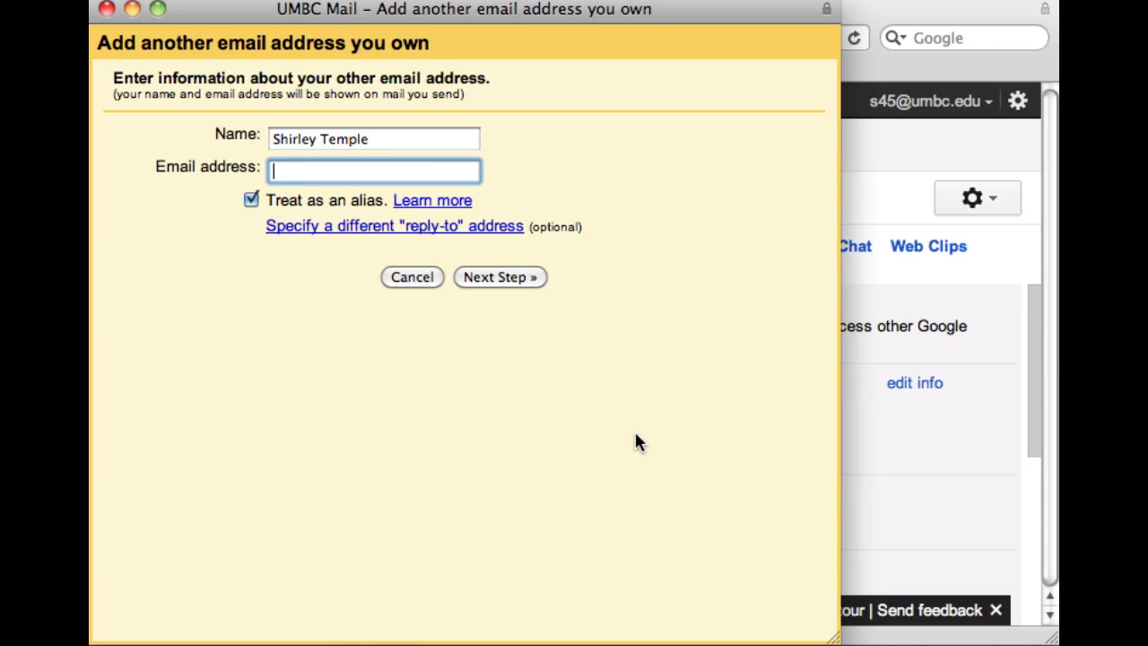
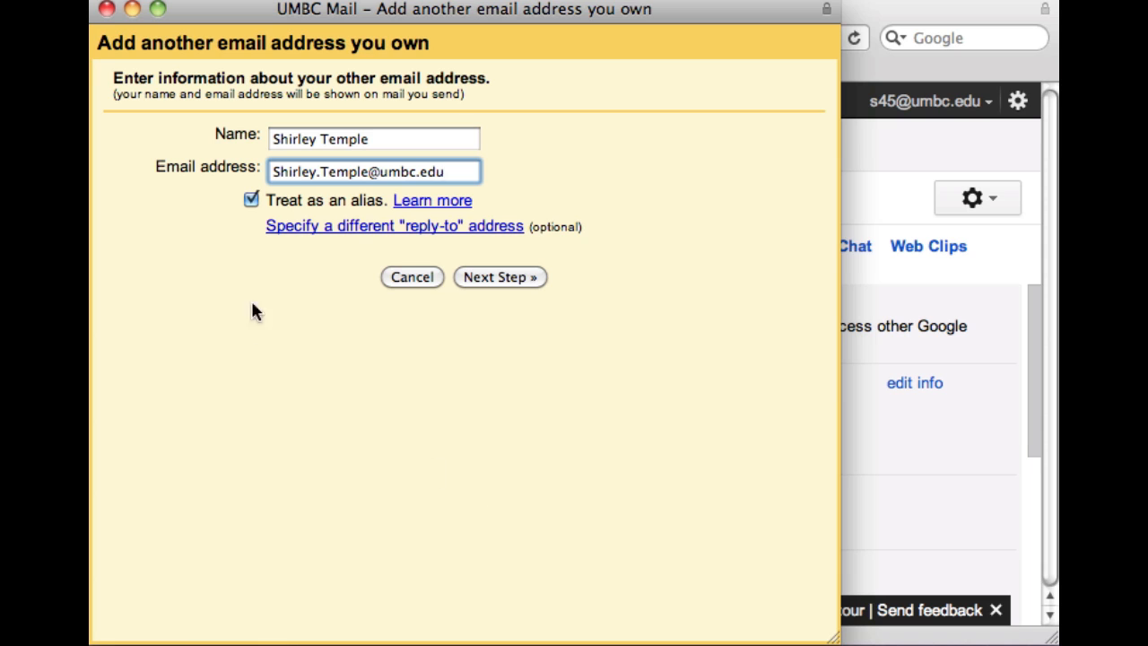
left_click(500, 280)
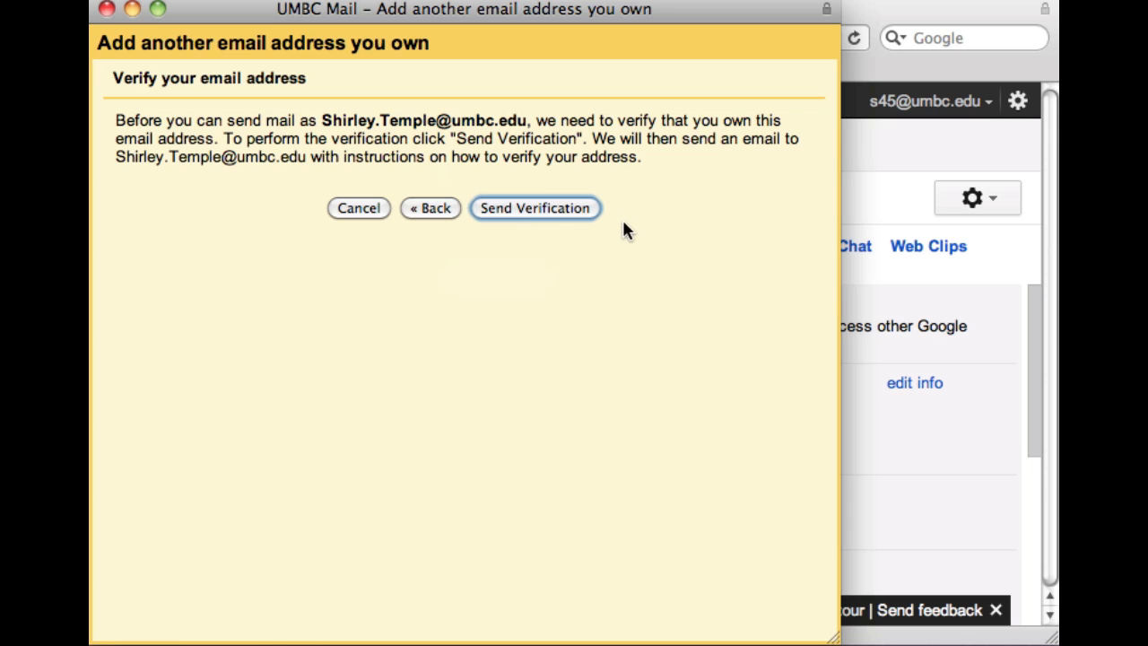
left_click(564, 207)
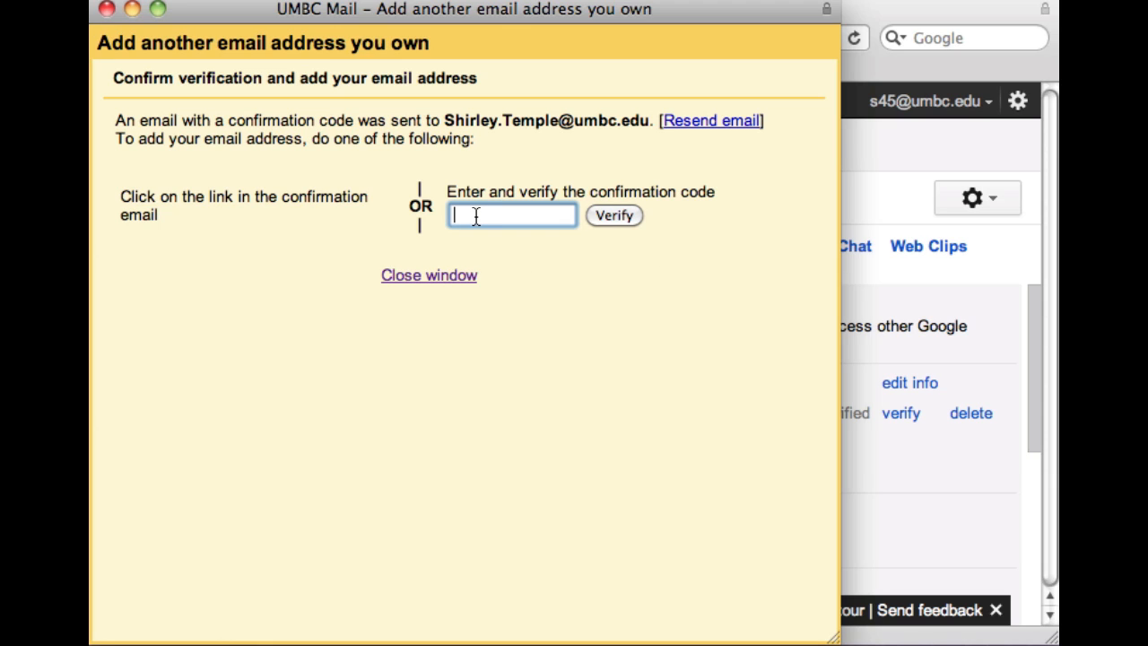
Open the UMBC Confirmation email from the inbox and select its confirmation code
left_click(874, 11)
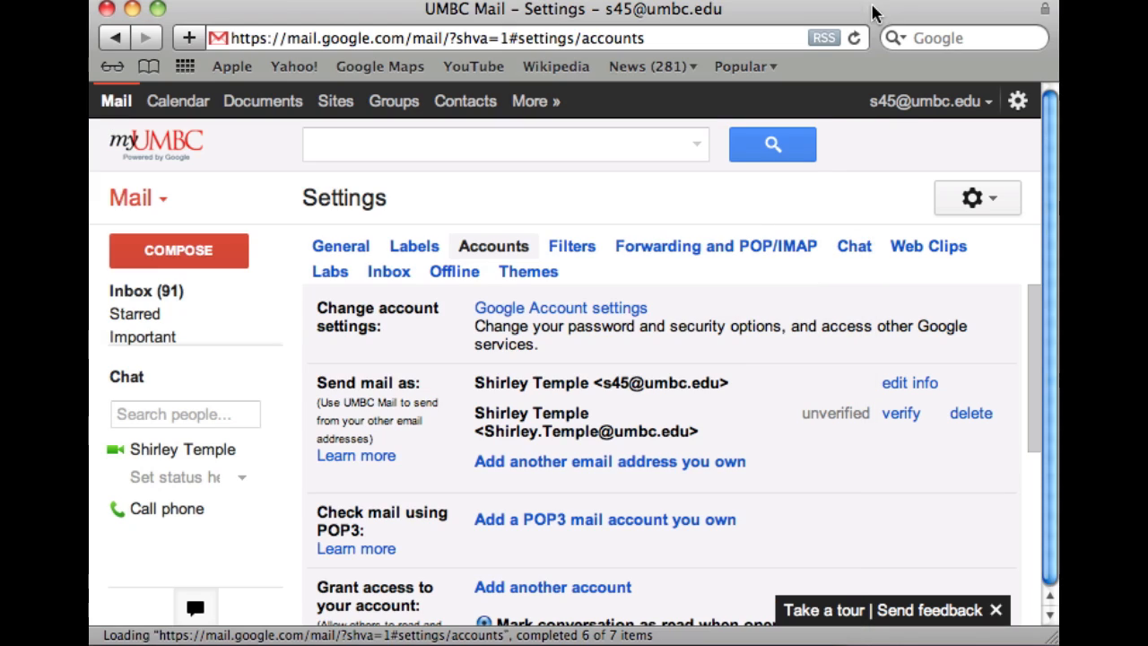
left_click(137, 300)
mouse_move(251, 323)
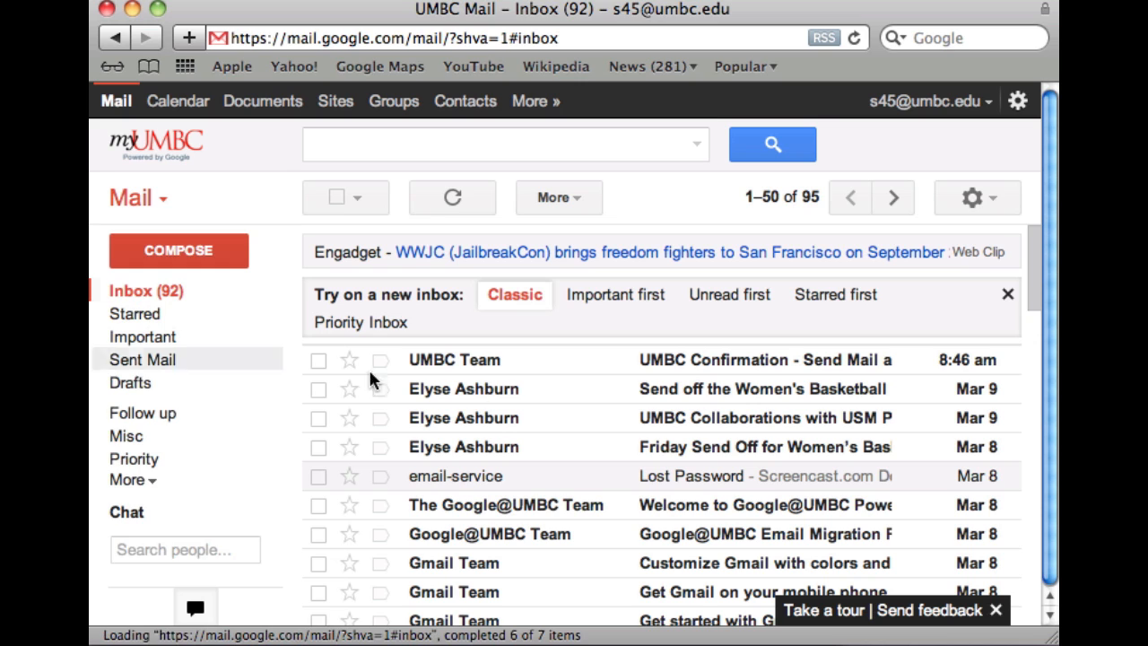
left_click(731, 365)
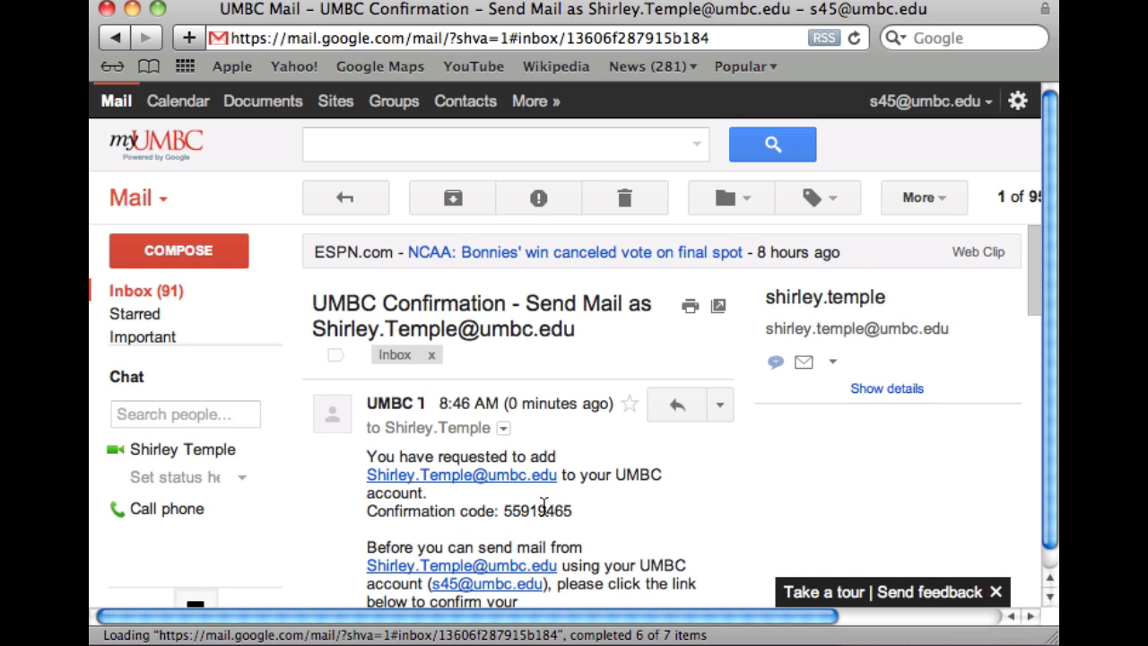
double_click(542, 508)
key("super+c")
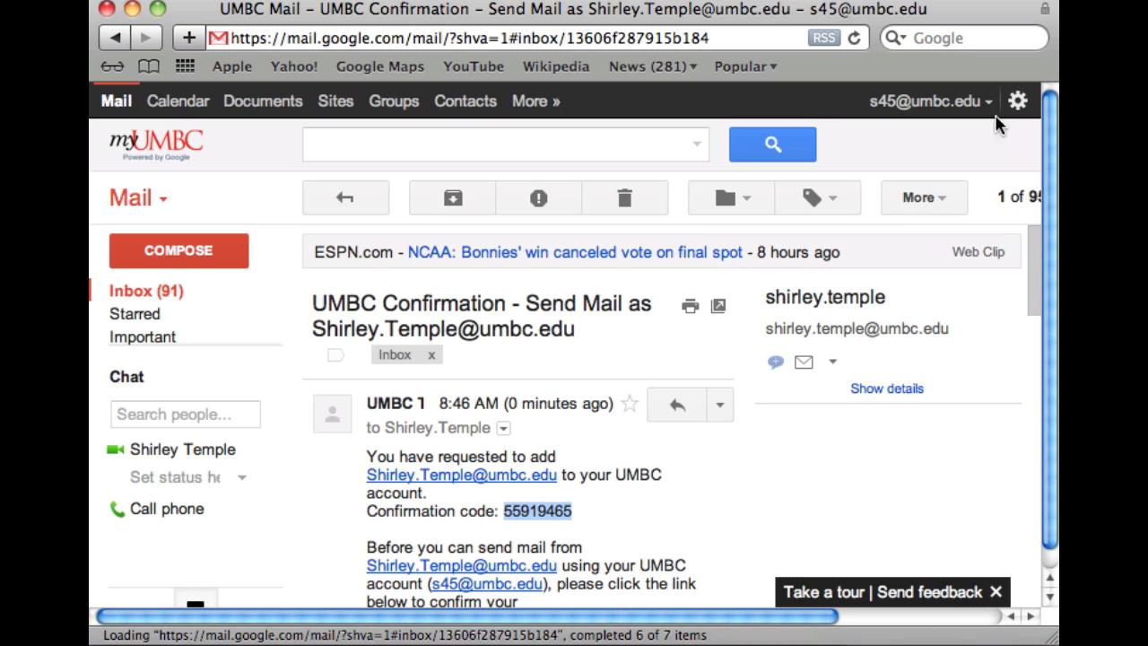
left_click(1015, 101)
On the Accounts tab, paste the confirmation code into the alias's verify dialog and submit it
left_click(967, 148)
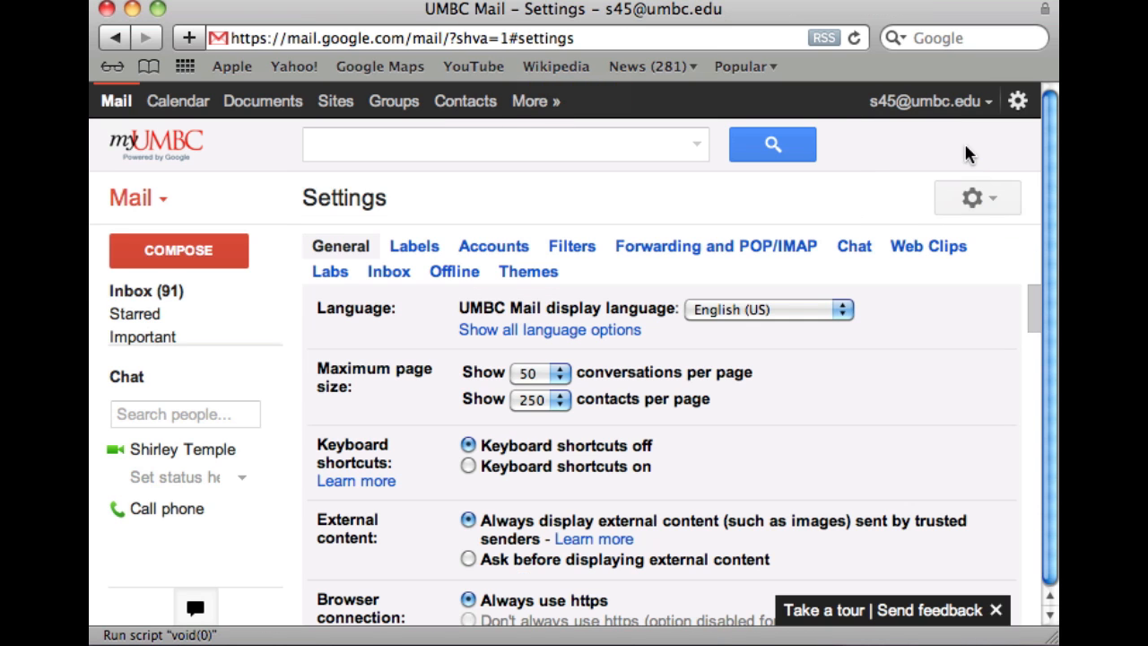
left_click(484, 246)
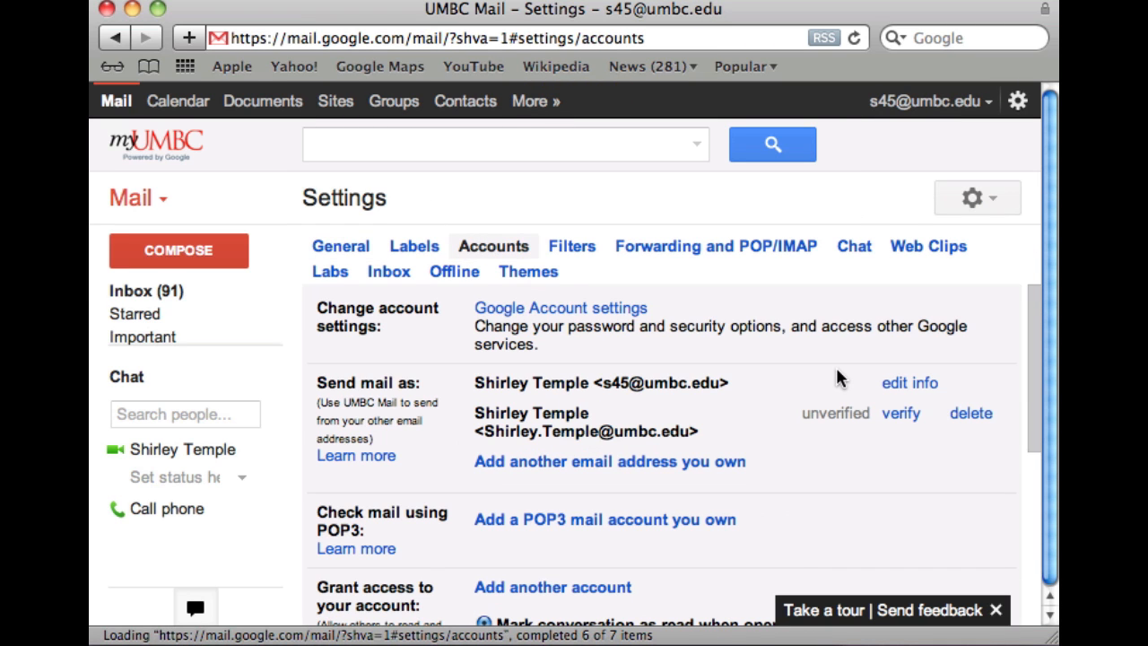
left_click(901, 414)
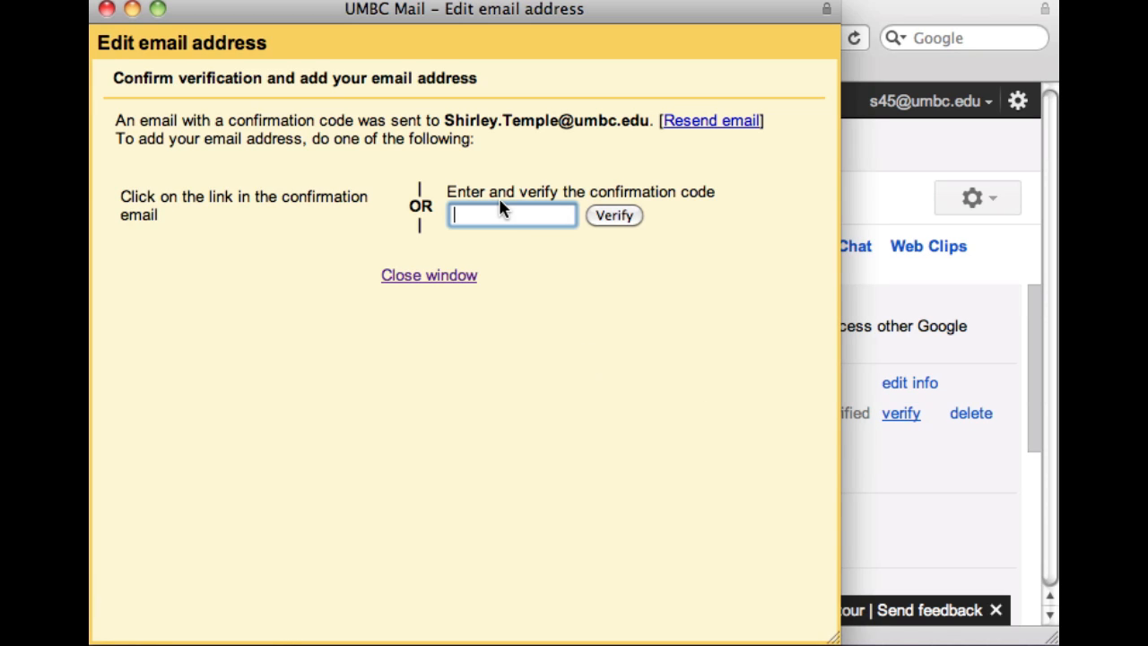
key("super+v")
left_click(613, 219)
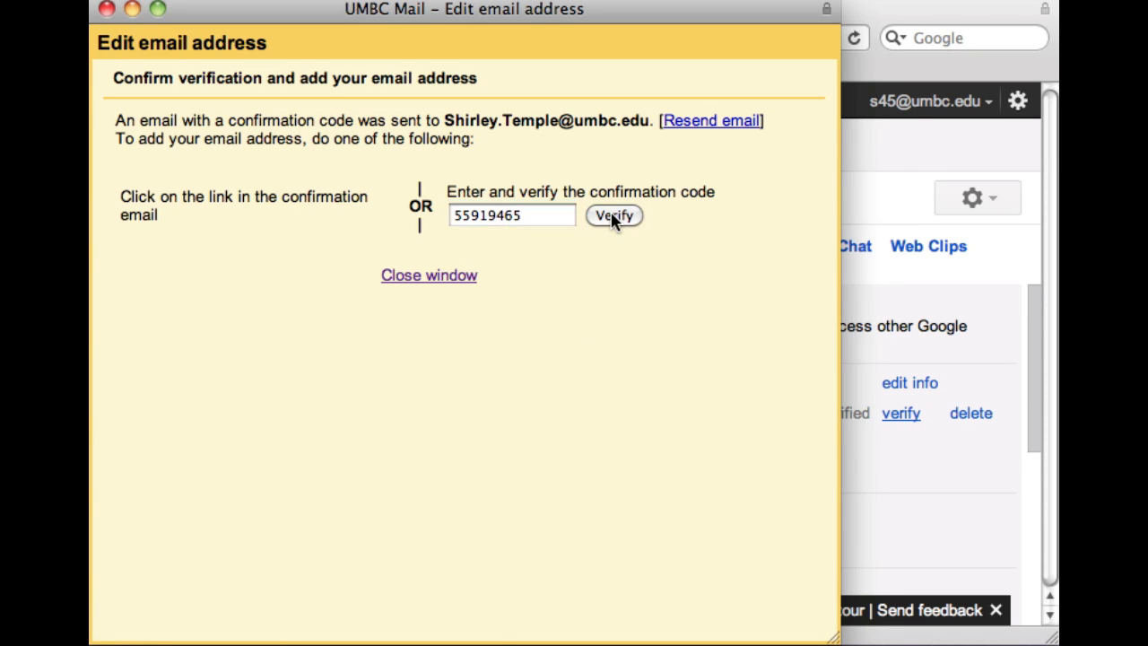